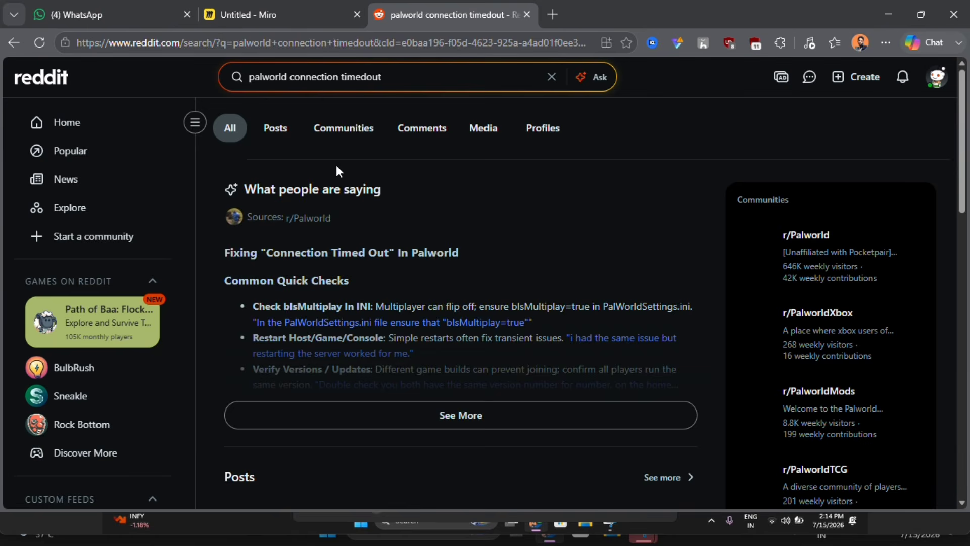
Step: Browse the Reddit posts about the Palworld connection timeout, read the "Connection issue" thread's comments, and close the Reddit tab
{"action": "scroll", "coordinate": [283, 237], "scroll_direction": "down", "scroll_amount": 3}
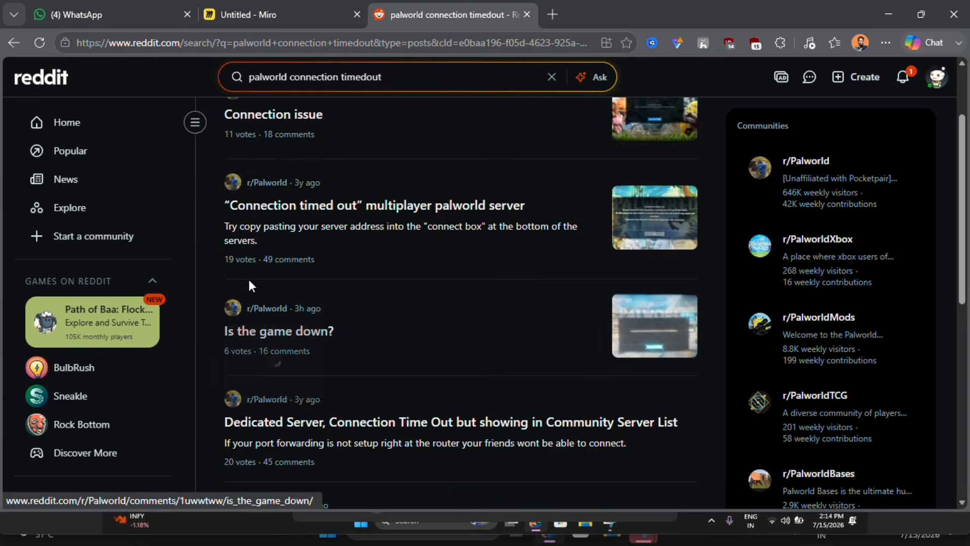
{"action": "scroll", "coordinate": [249, 284], "scroll_direction": "down", "scroll_amount": 4}
{"action": "key", "text": "alt+Left"}
{"action": "scroll", "coordinate": [537, 304], "scroll_direction": "down", "scroll_amount": 4}
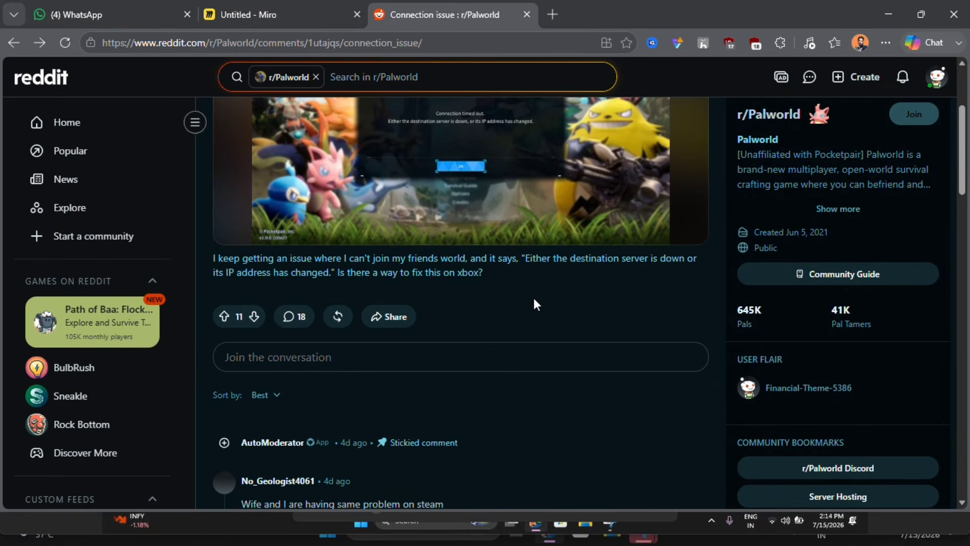
{"action": "scroll", "coordinate": [535, 299], "scroll_direction": "down", "scroll_amount": 5}
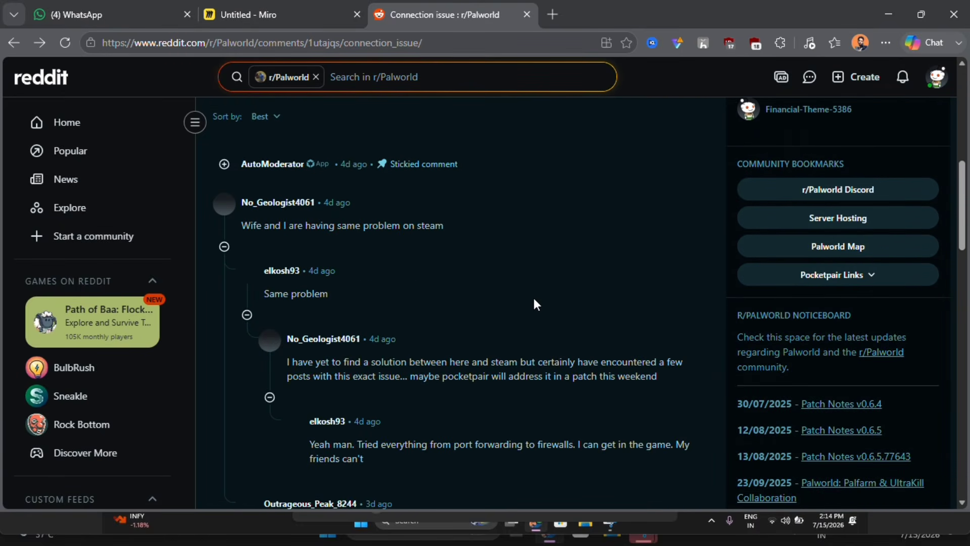
{"action": "scroll", "coordinate": [537, 304], "scroll_direction": "down", "scroll_amount": 4}
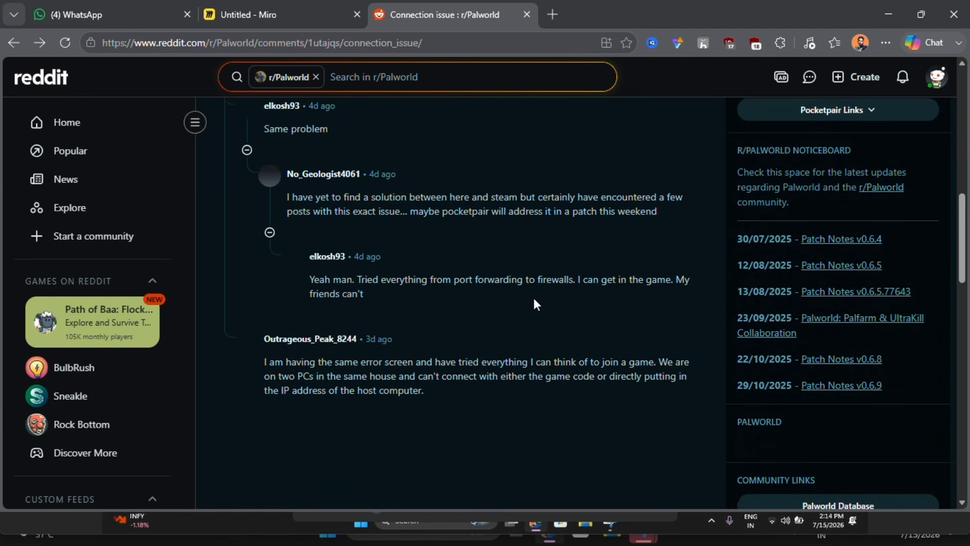
{"action": "scroll", "coordinate": [533, 298], "scroll_direction": "up", "scroll_amount": 2}
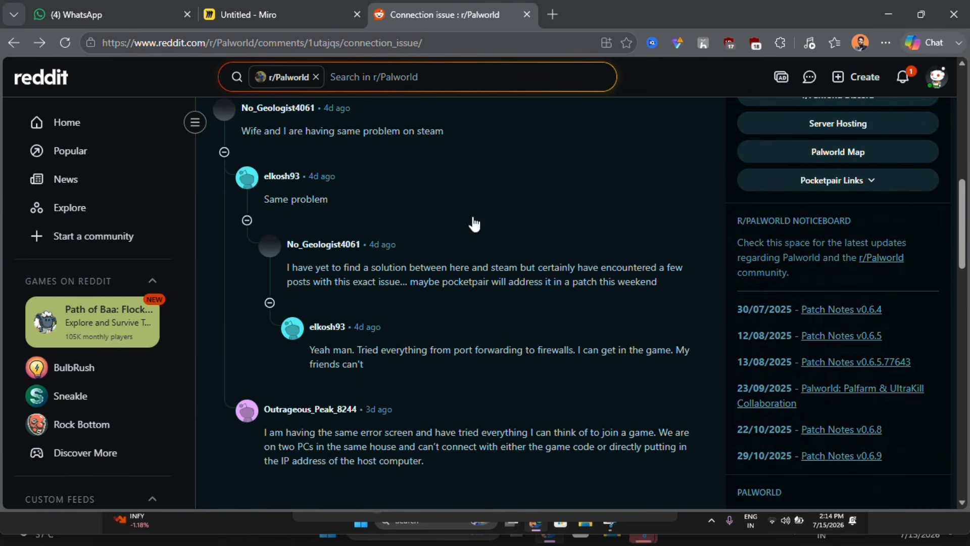
{"action": "key", "text": "ctrl+w"}
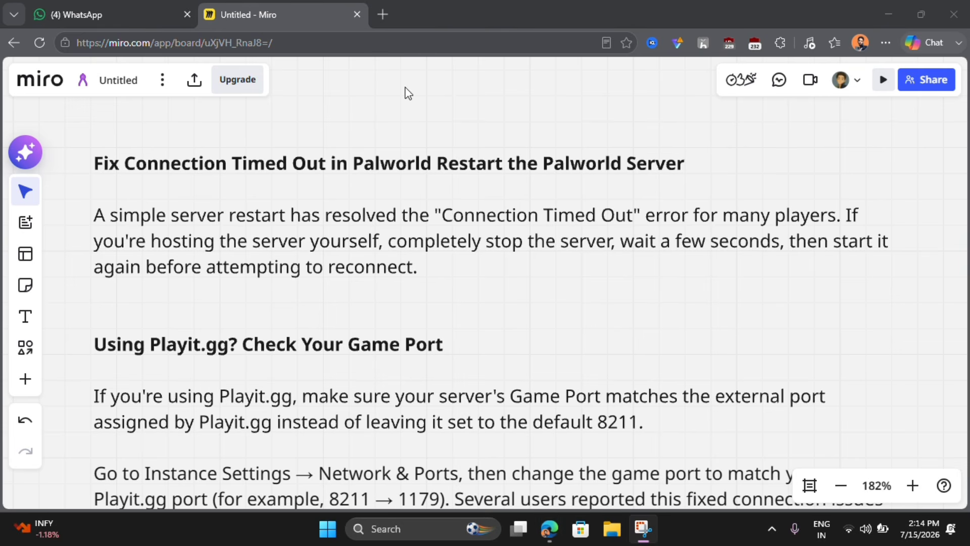
Step: On the Miro board, highlight the phrase "Connection Timed Out" in the paragraph about restarting the Palworld server
{"action": "left_click", "coordinate": [446, 225]}
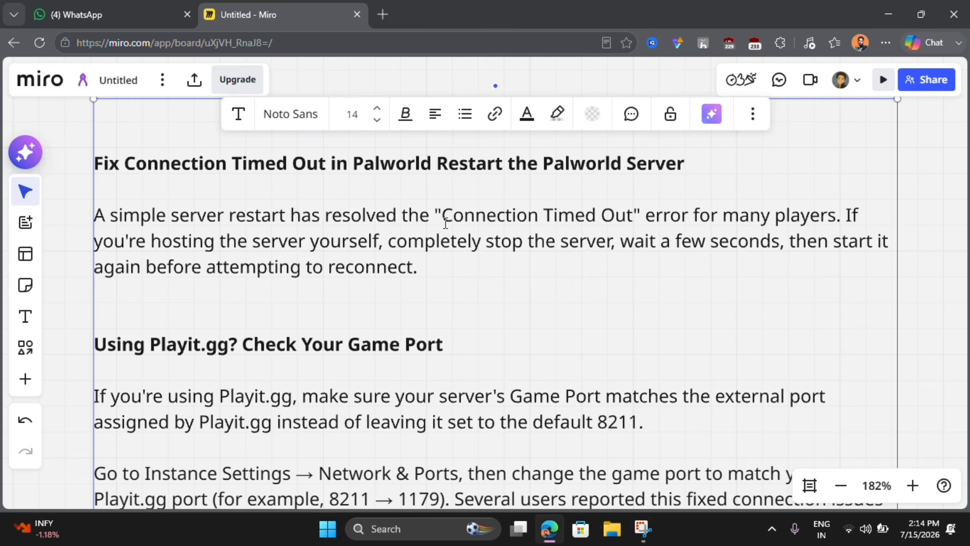
{"action": "left_click", "coordinate": [445, 224]}
{"action": "left_click_drag", "start_coordinate": [444, 223], "coordinate": [632, 217]}
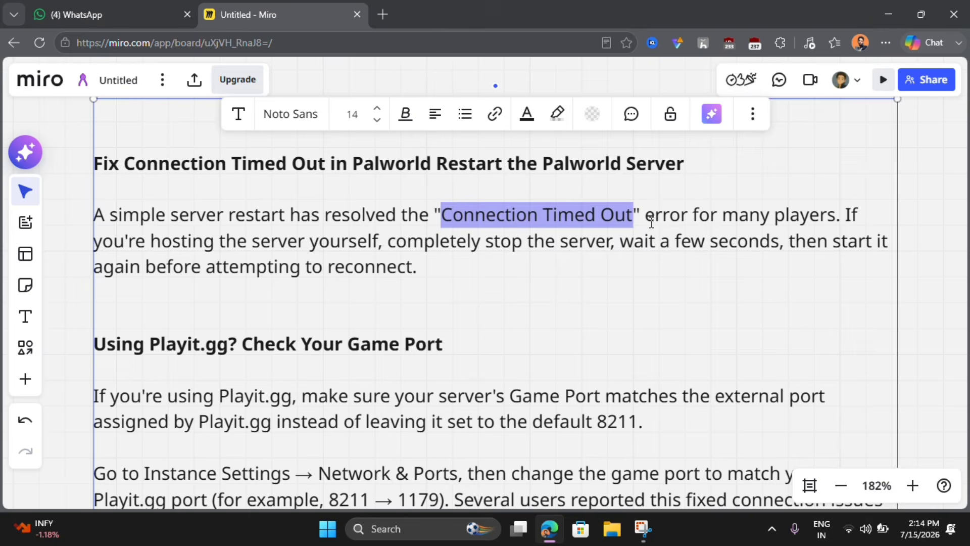
Step: Highlight the heading "Using Playit.gg? Check Your Game Port" and clear the selection to read that section
{"action": "scroll", "coordinate": [492, 218], "scroll_direction": "down", "scroll_amount": 2}
{"action": "left_click", "coordinate": [491, 218]}
{"action": "left_click", "coordinate": [475, 239]}
{"action": "left_click_drag", "start_coordinate": [474, 239], "coordinate": [90, 230]}
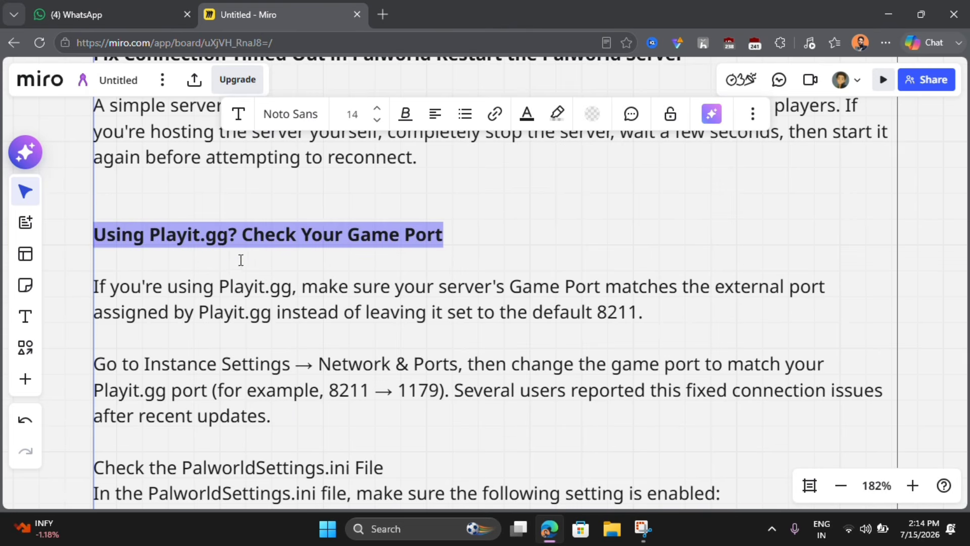
{"action": "scroll", "coordinate": [239, 276], "scroll_direction": "down", "scroll_amount": 2}
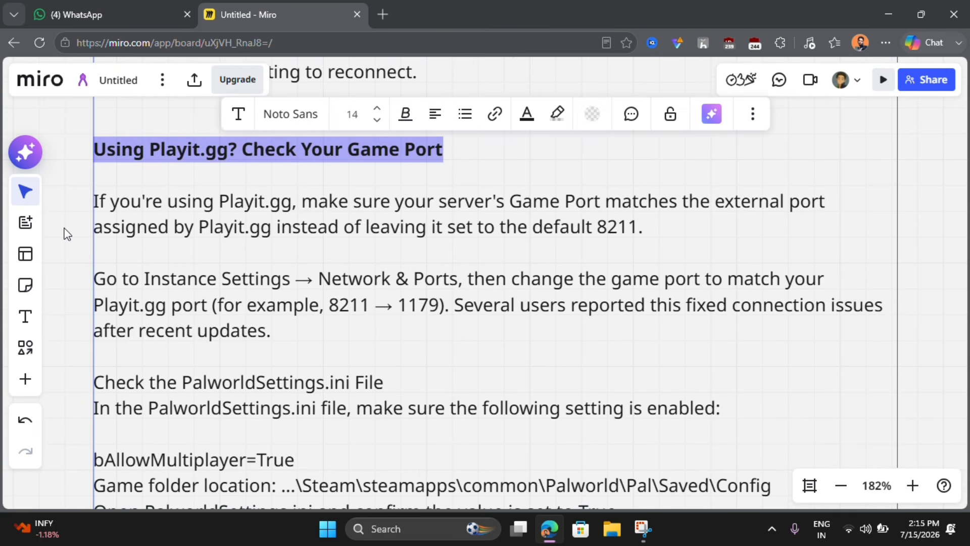
{"action": "left_click", "coordinate": [64, 228]}
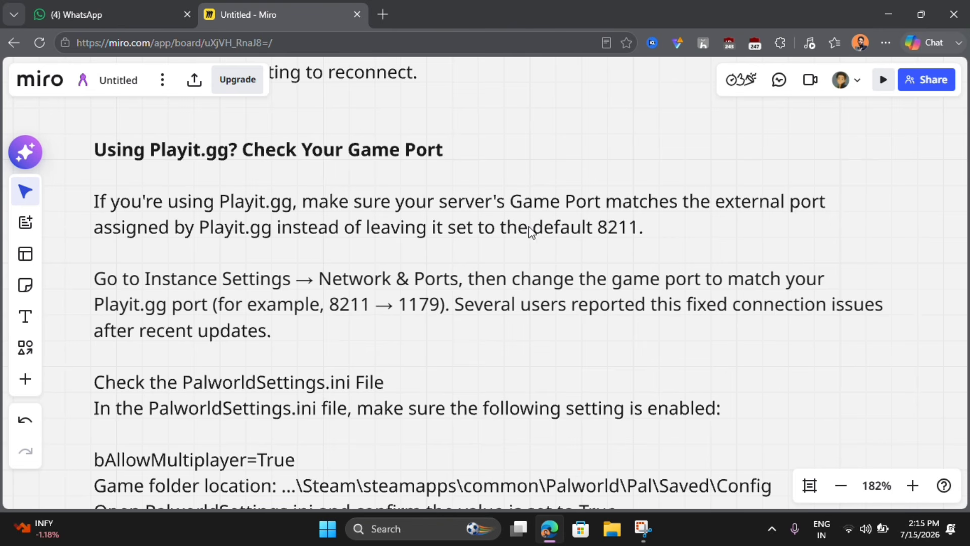
Step: Review the game port and PalworldSettings.ini notes, and in File Explorer open the Steam folder inside Program Files (x86) on drive C
{"action": "scroll", "coordinate": [594, 223], "scroll_direction": "down", "scroll_amount": 2}
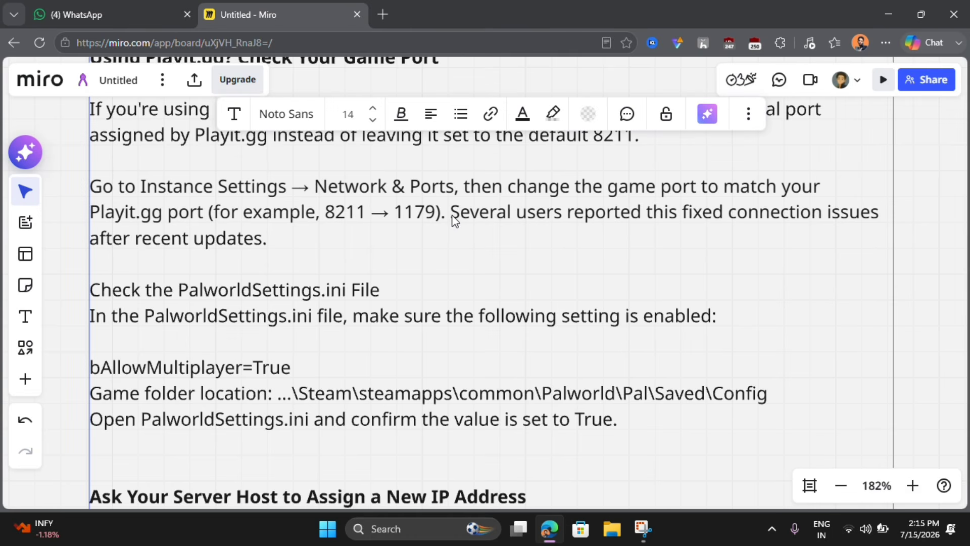
{"action": "left_click", "coordinate": [454, 212]}
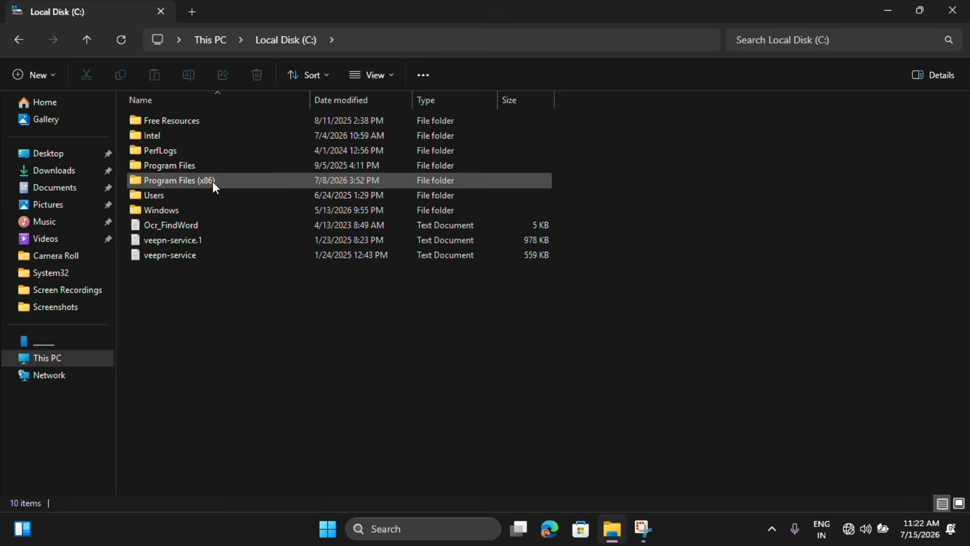
{"action": "double_click", "coordinate": [212, 181]}
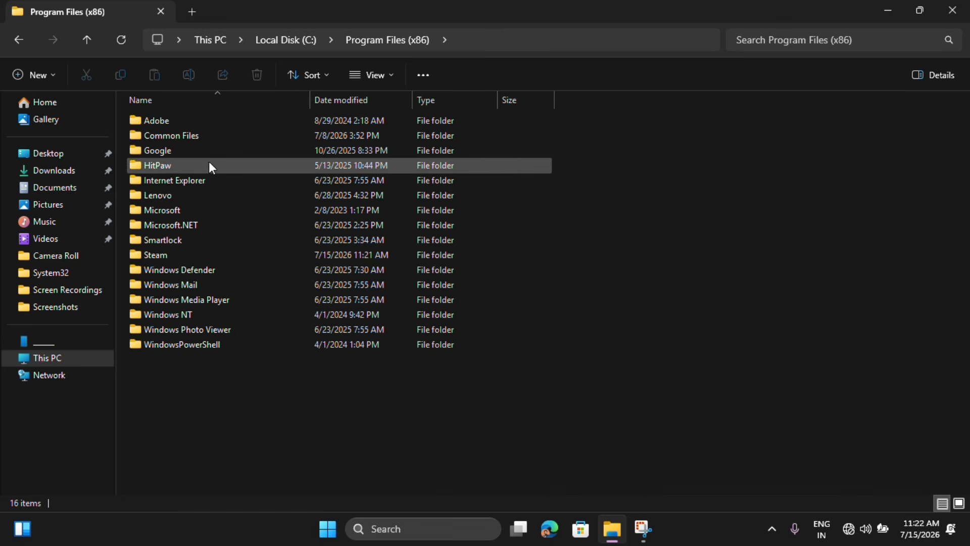
{"action": "double_click", "coordinate": [178, 251]}
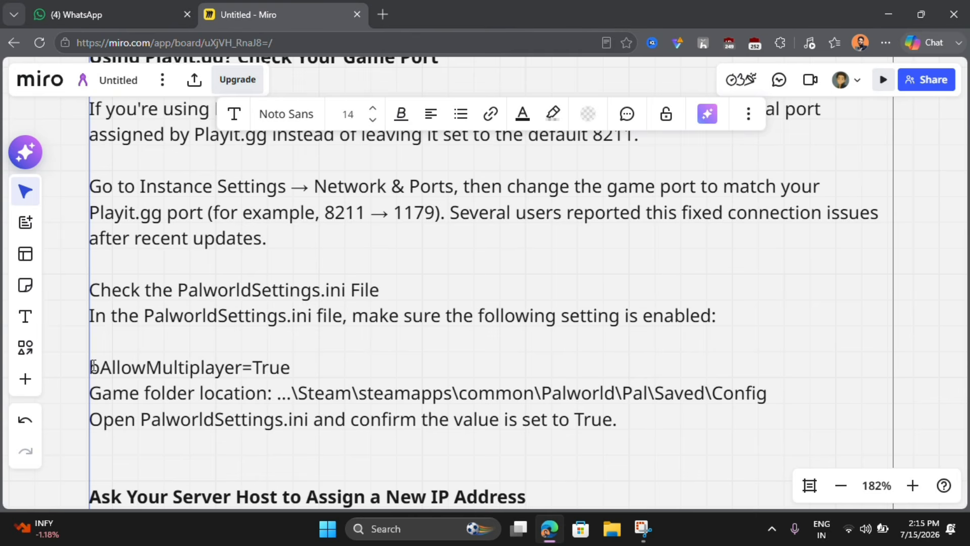
Step: Back on the Miro board, highlight the setting line "bAllowMultiplayer=True" in the PalworldSettings.ini section
{"action": "left_click", "coordinate": [93, 367]}
{"action": "left_click_drag", "start_coordinate": [100, 366], "coordinate": [290, 367]}
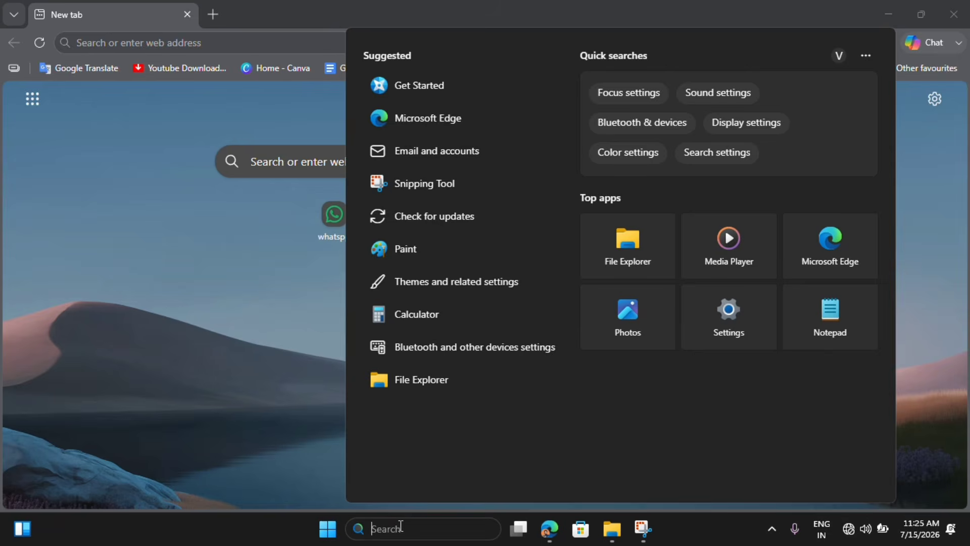
Step: Launch Steam and search the game library for "palworld"
{"action": "type", "text": "steam"}
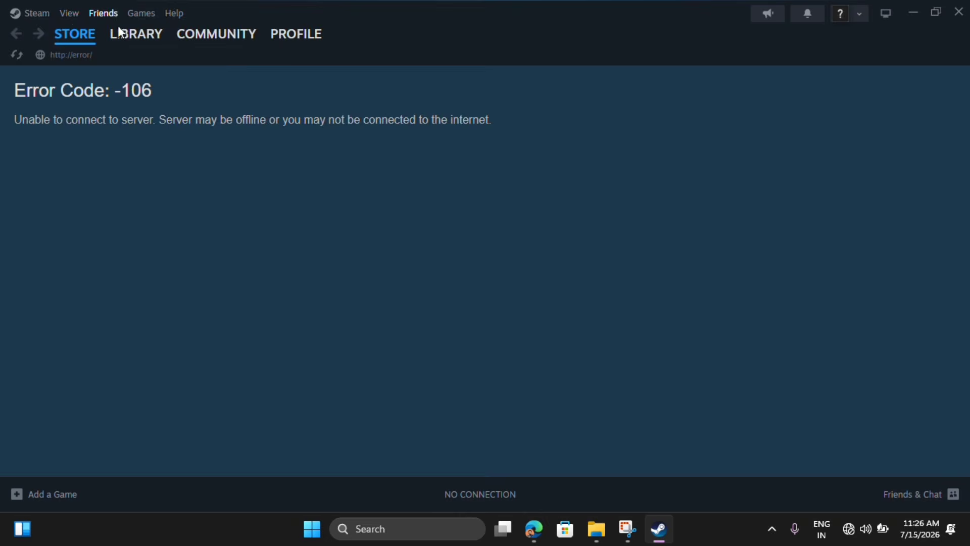
{"action": "left_click", "coordinate": [127, 37]}
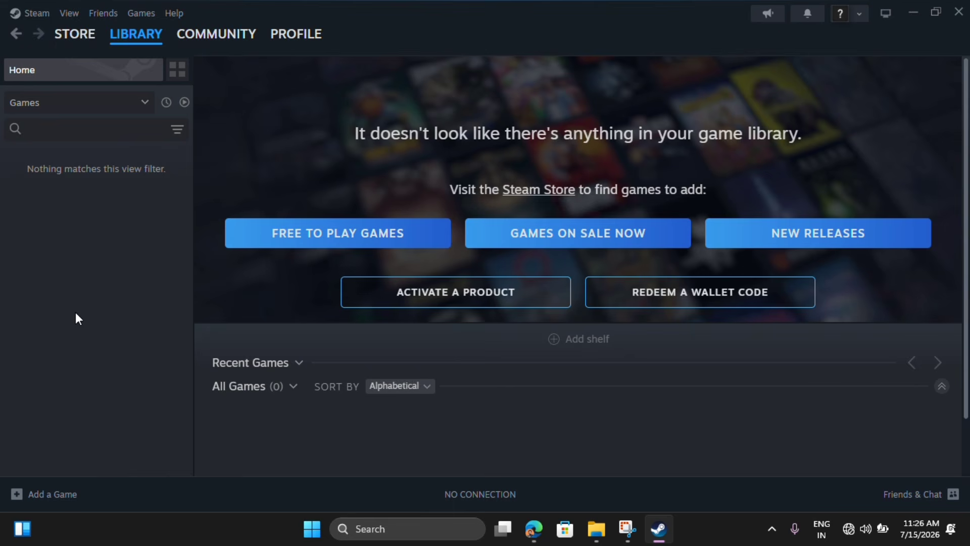
{"action": "left_click", "coordinate": [50, 130]}
{"action": "type", "text": "palworl"}
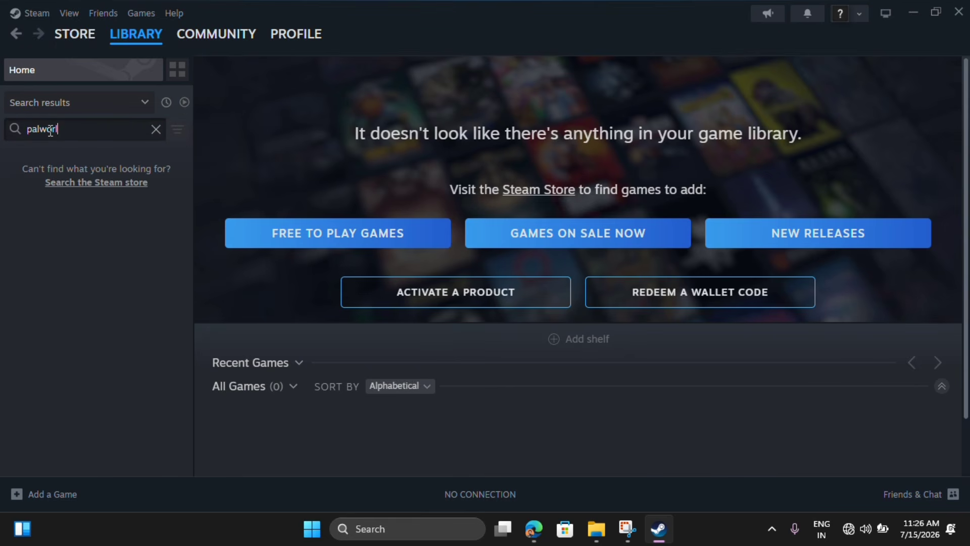
{"action": "type", "text": "d"}
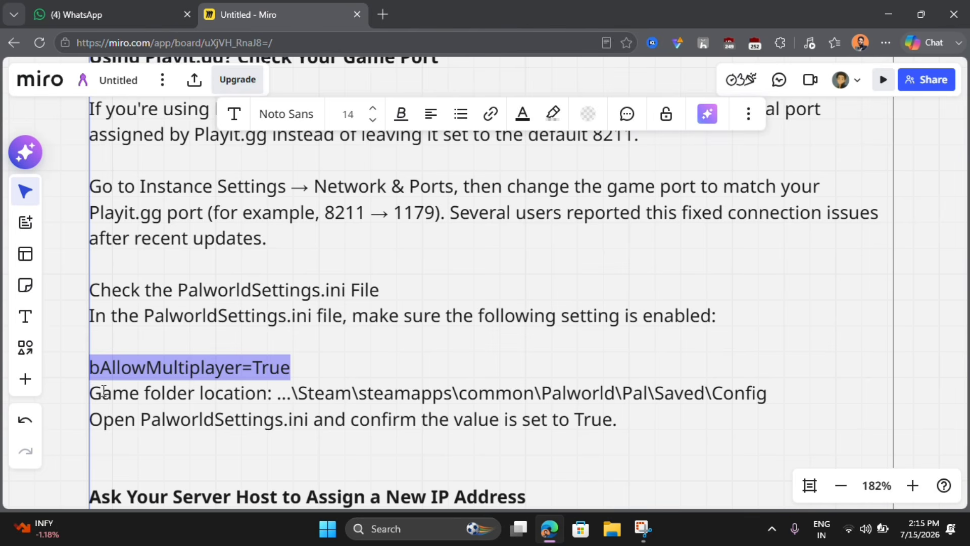
Step: On the Miro board, read the sections on requesting a new server IP address and setting the NAT type to Open
{"action": "scroll", "coordinate": [470, 244], "scroll_direction": "down", "scroll_amount": 5}
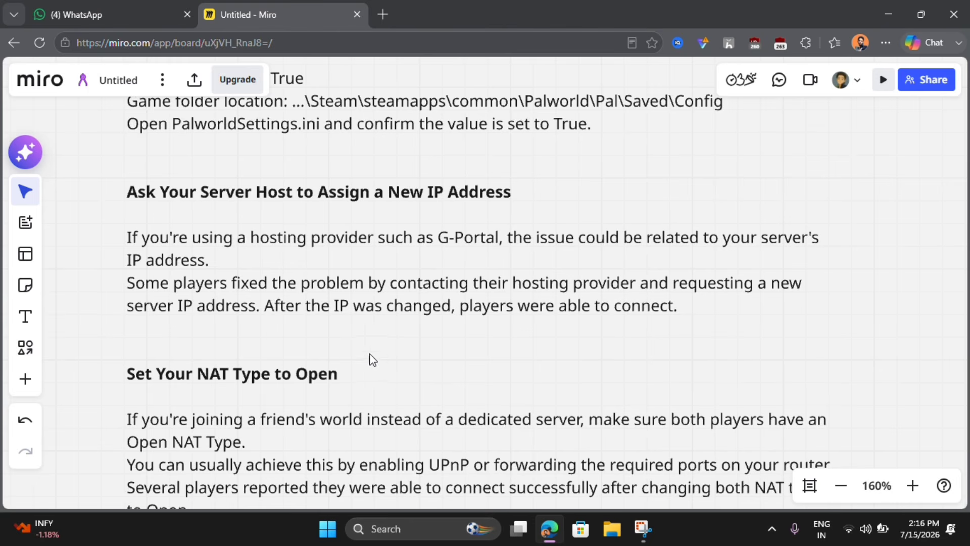
{"action": "scroll", "coordinate": [370, 353], "scroll_direction": "down", "scroll_amount": 5}
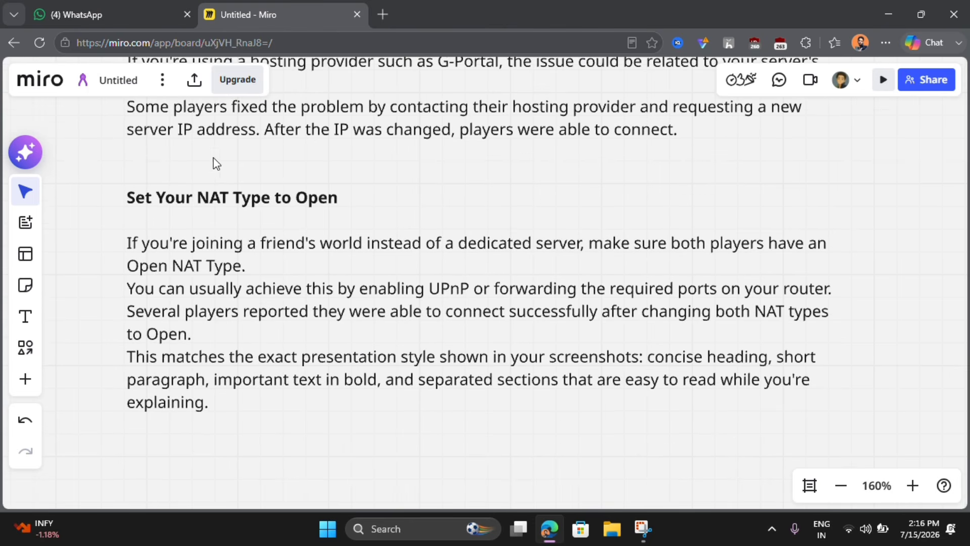